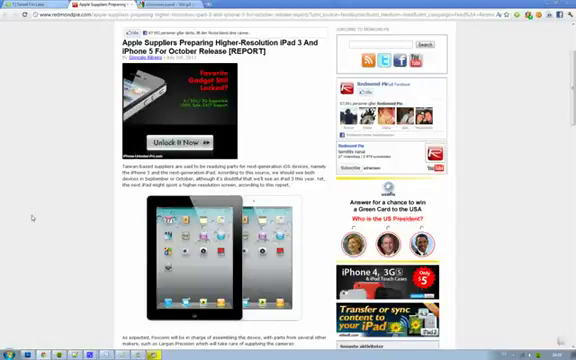
pyautogui.scroll(-8, 33, 198)
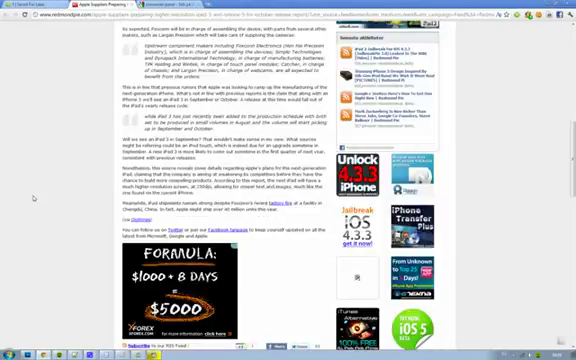
pyautogui.scroll(3, 33, 198)
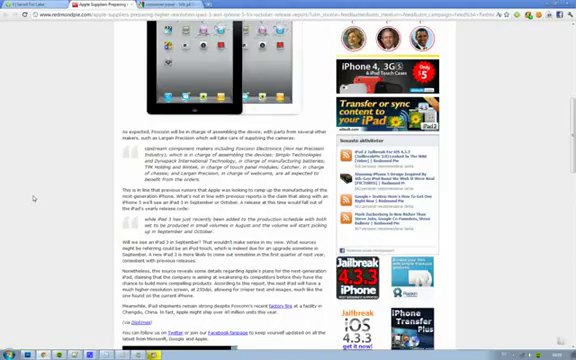